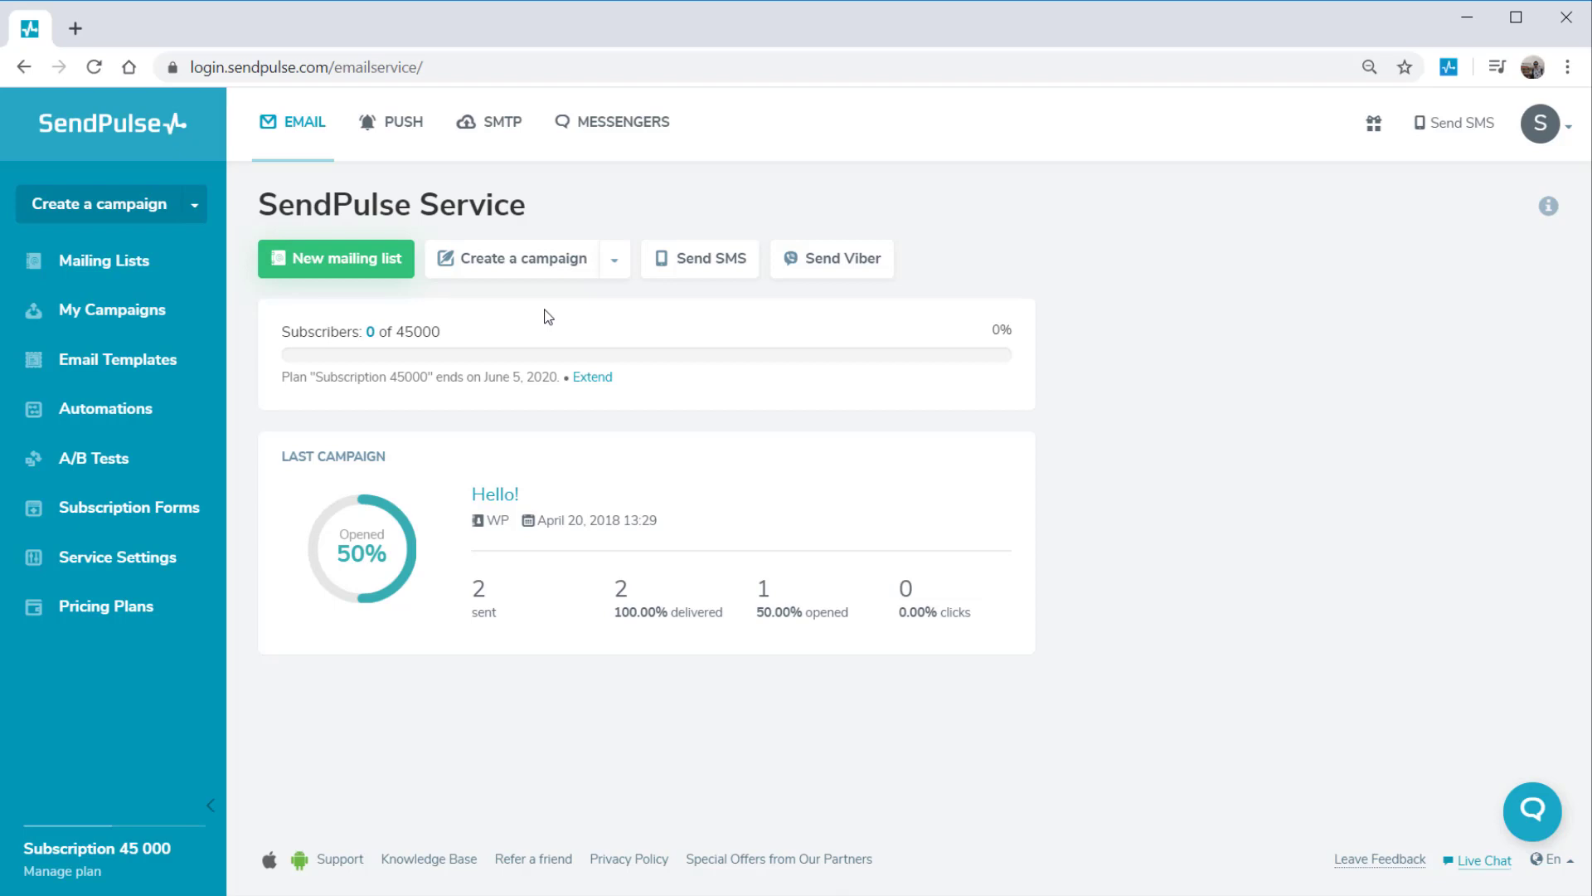
Step: Create a new email campaign and select Demo List as the recipients
click(106, 204)
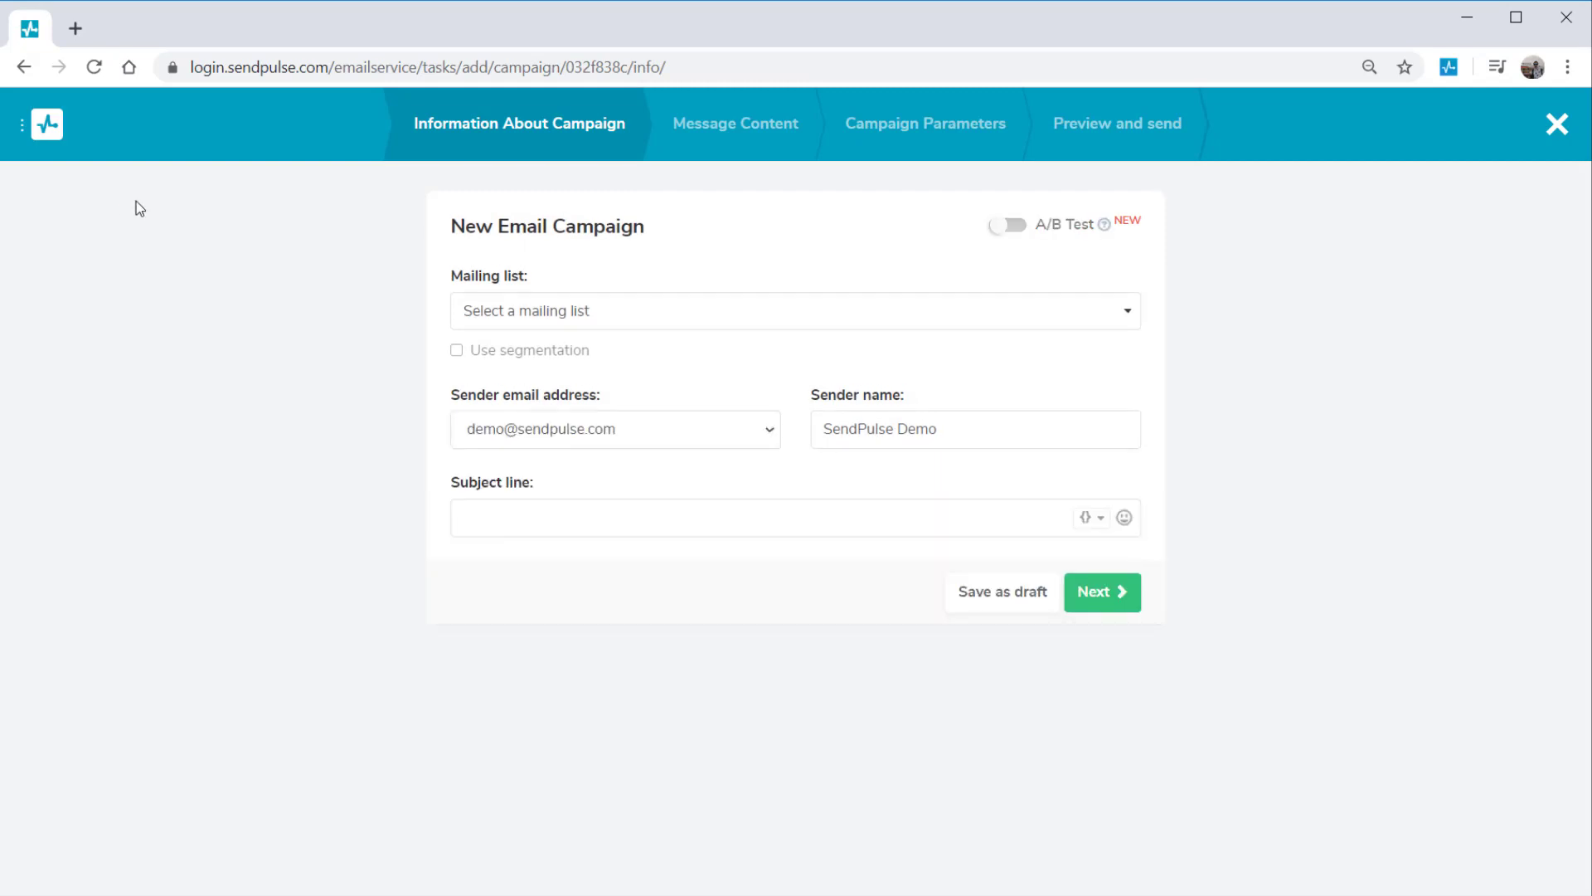
click(1028, 310)
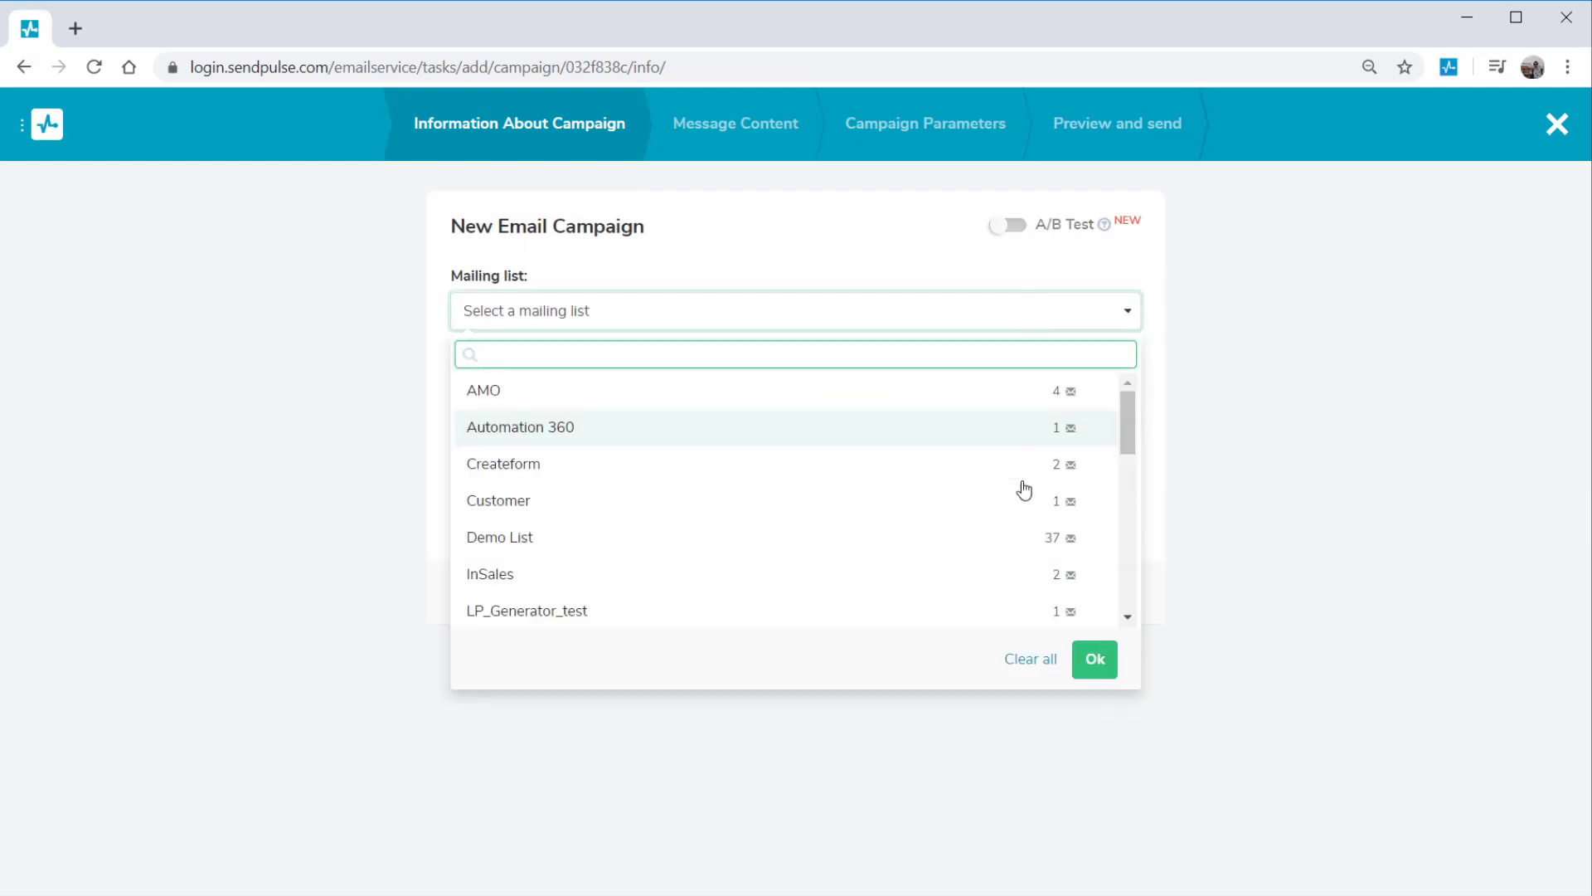
click(1010, 544)
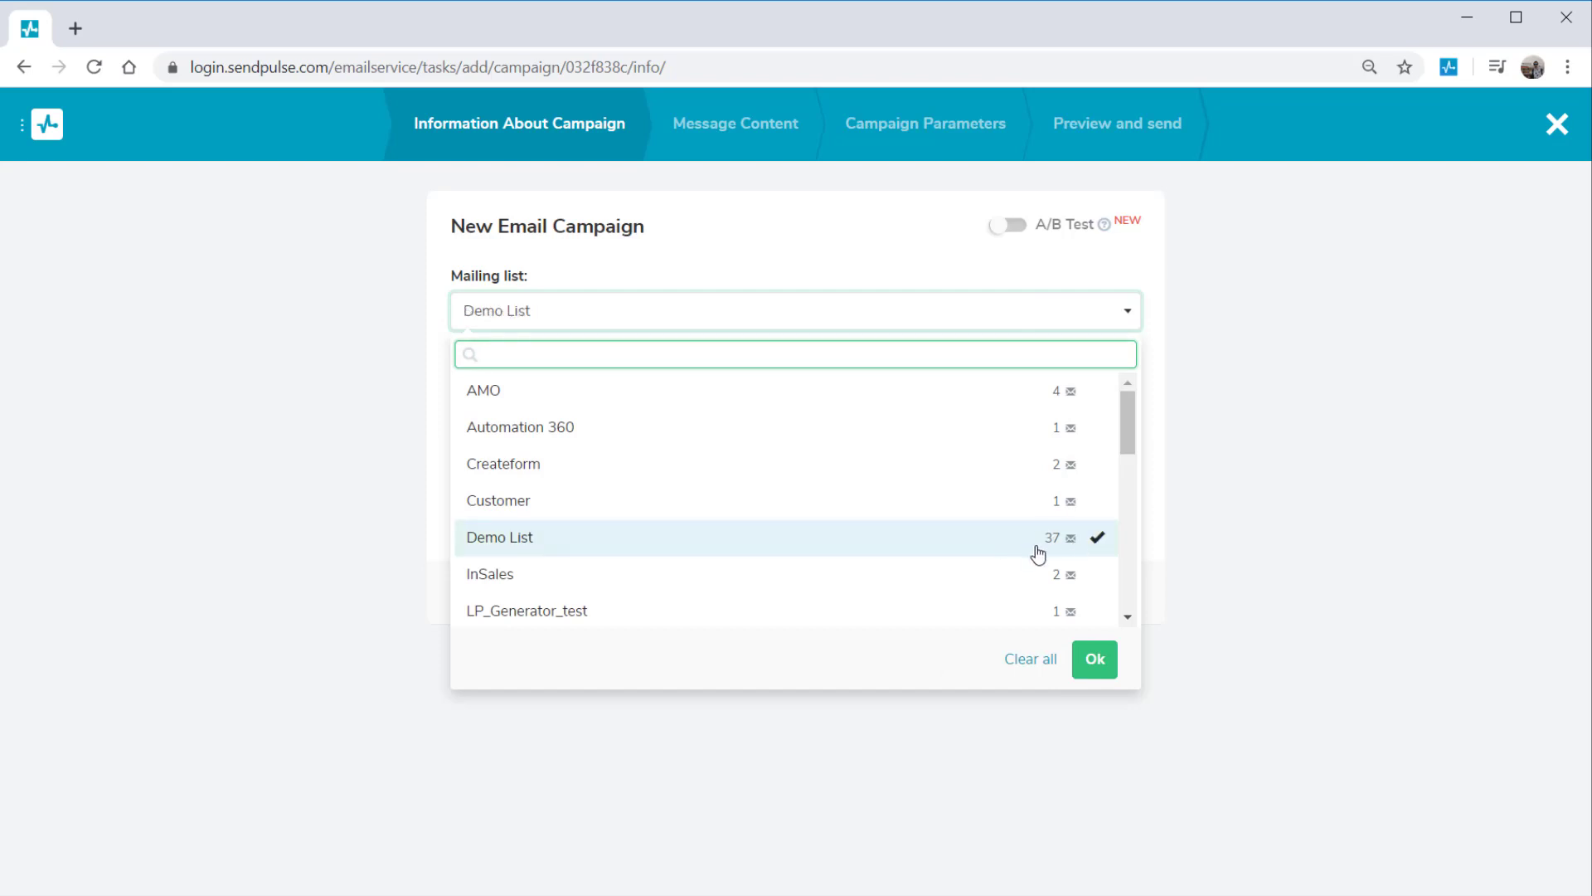
Step: Enable A/B testing with 2 test groups comparing email content for 37 recipients
click(1094, 658)
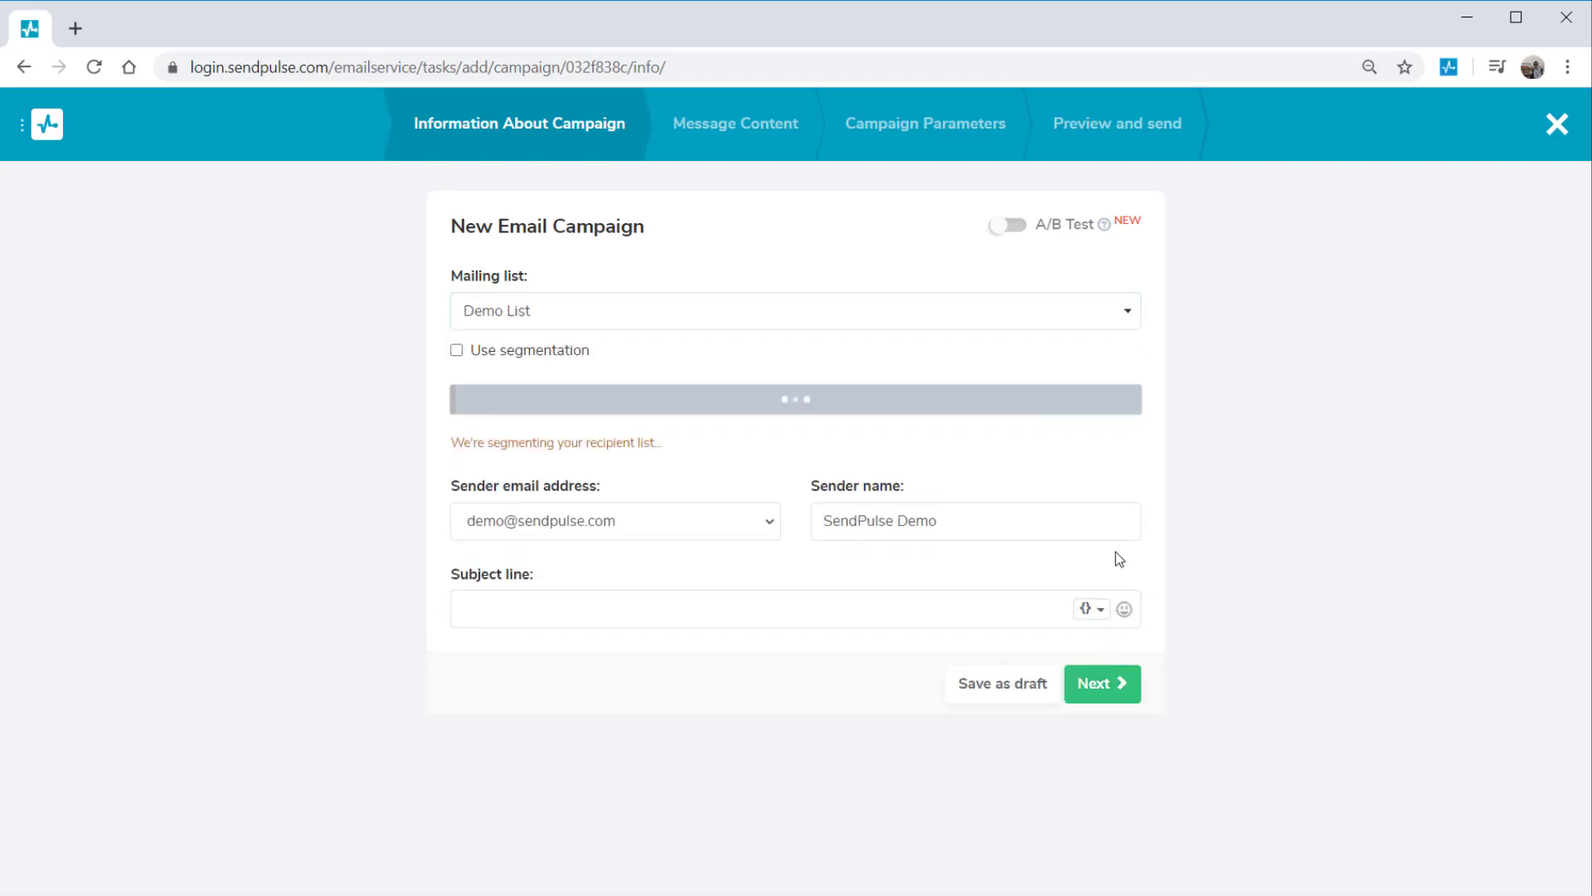
click(1008, 226)
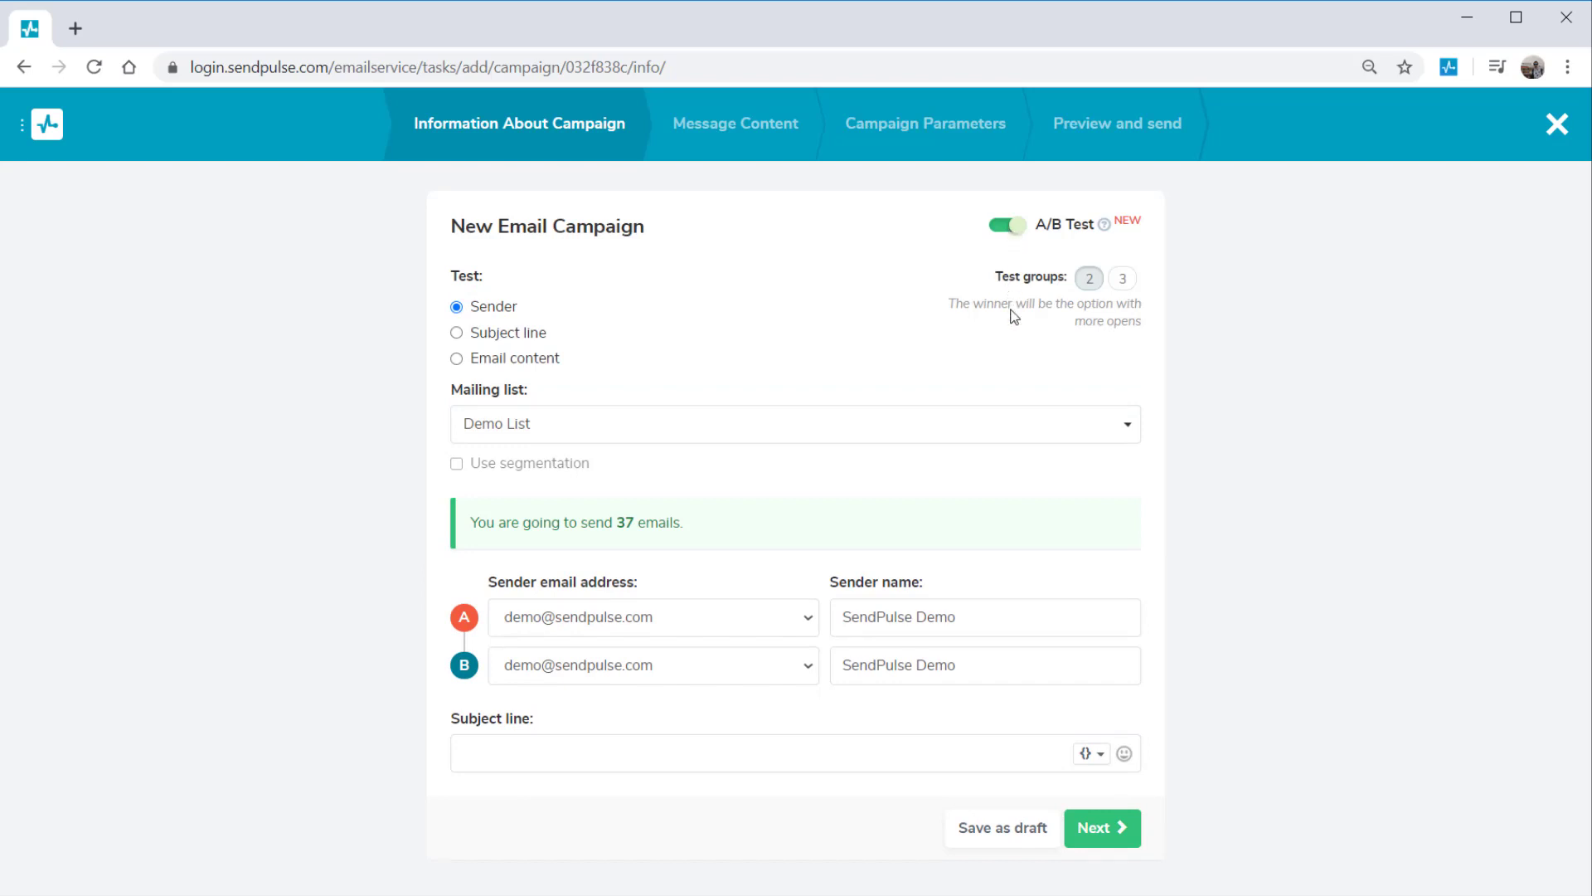
click(1121, 278)
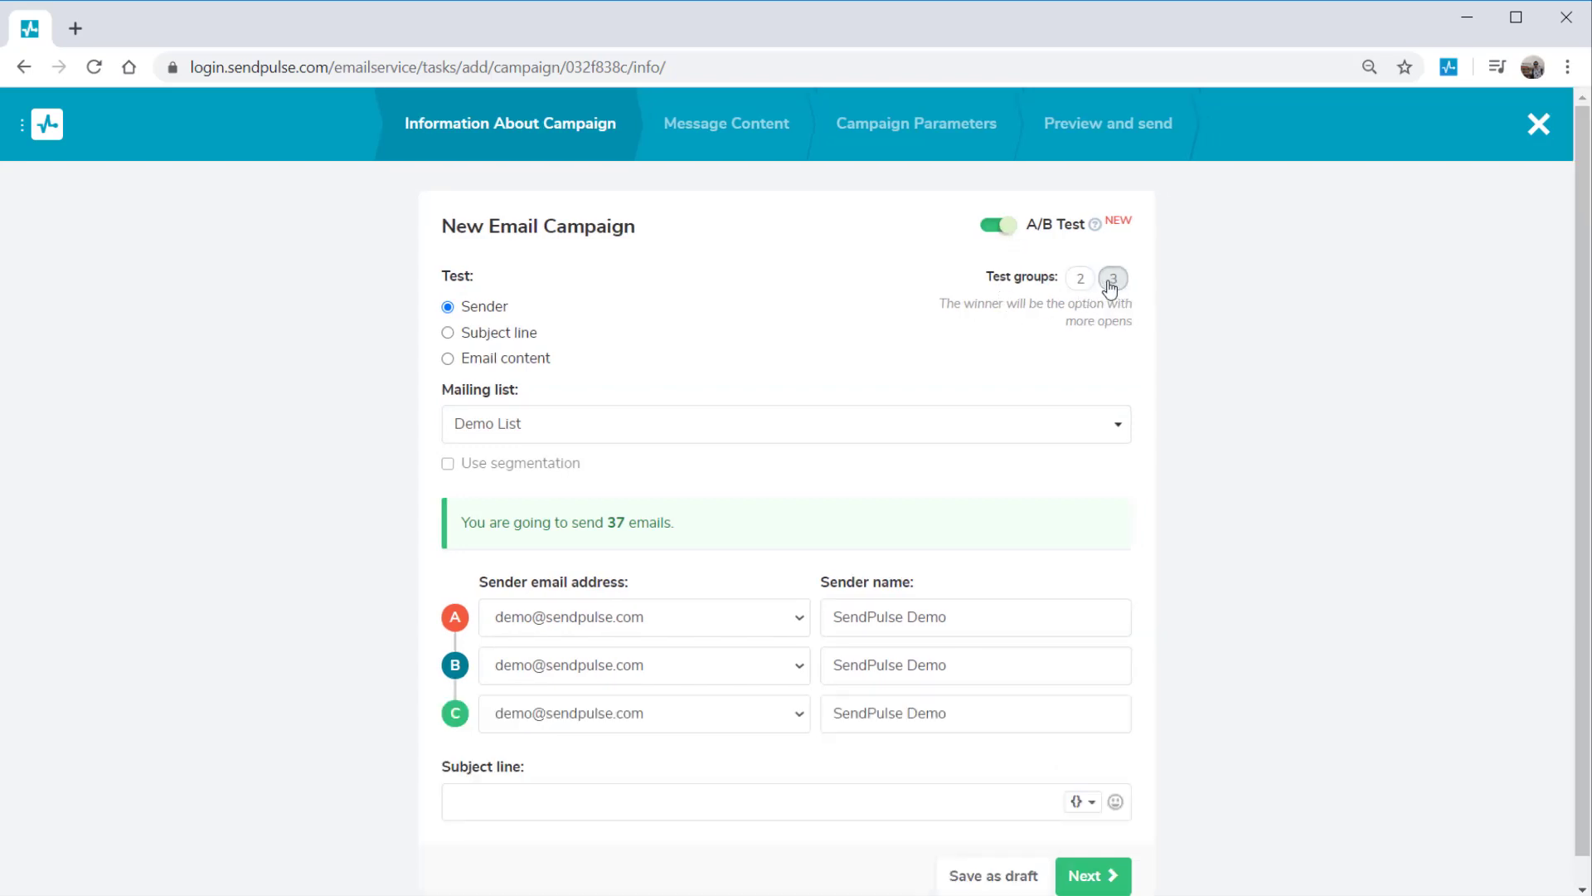
click(1080, 278)
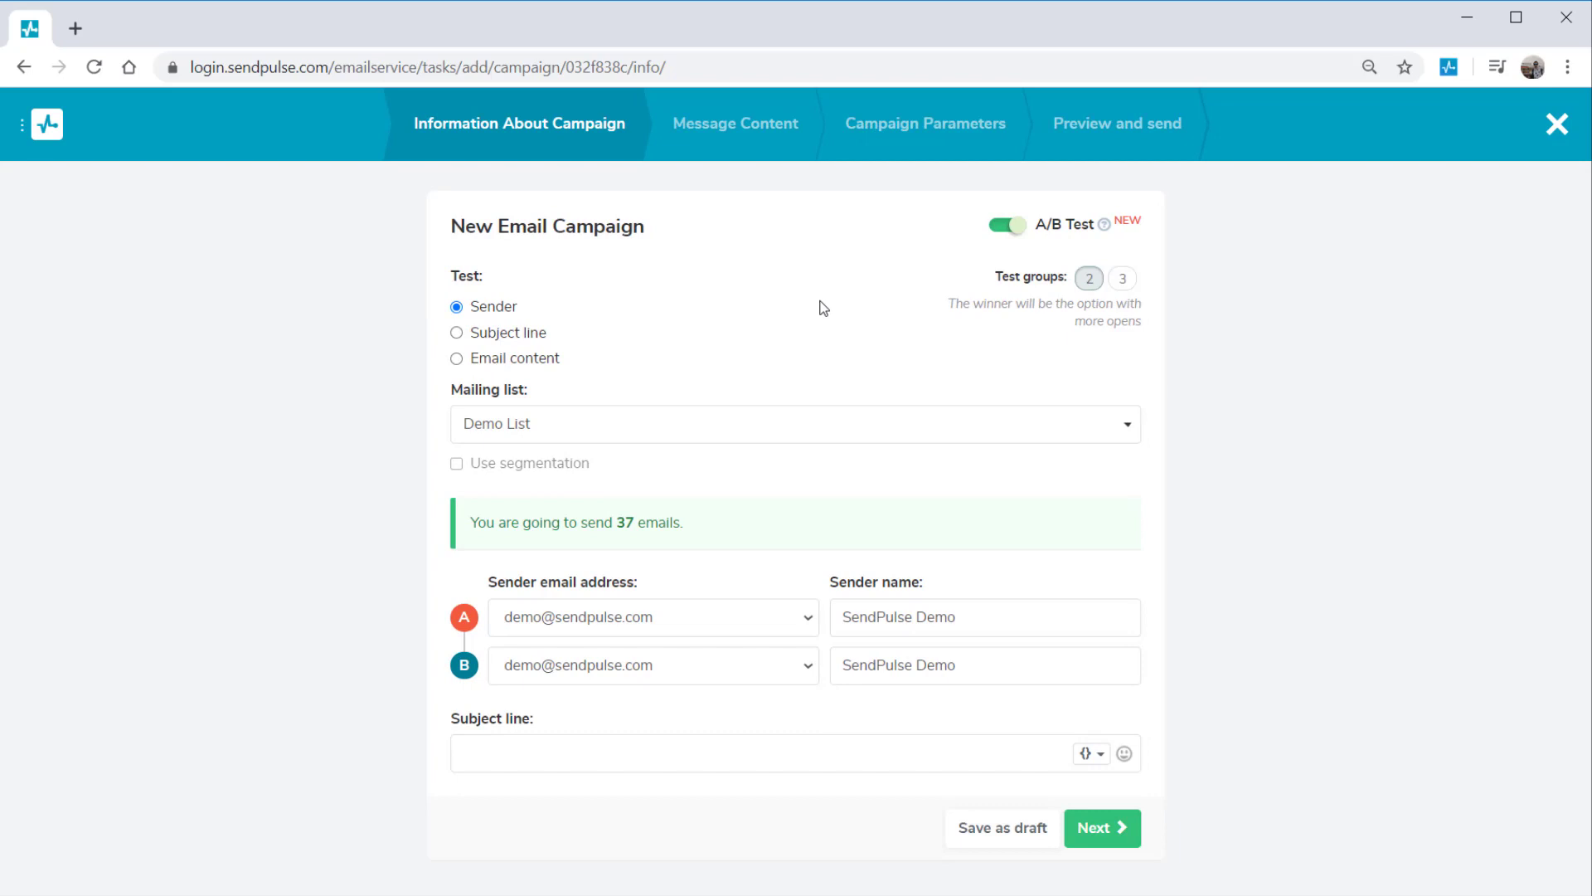
click(550, 361)
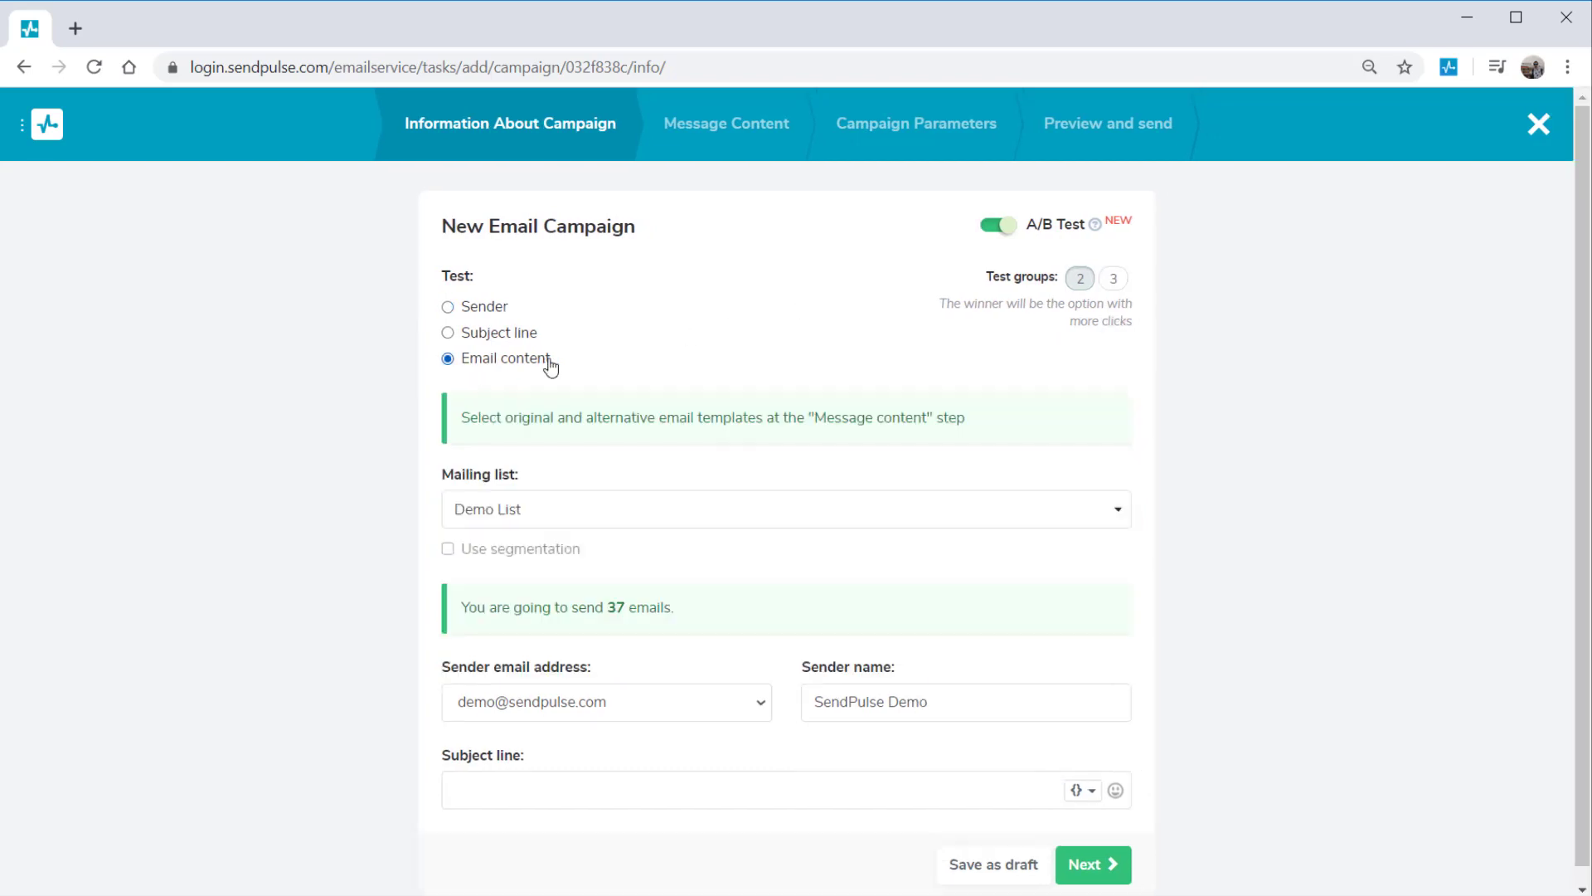
scroll(563, 498, down, 1)
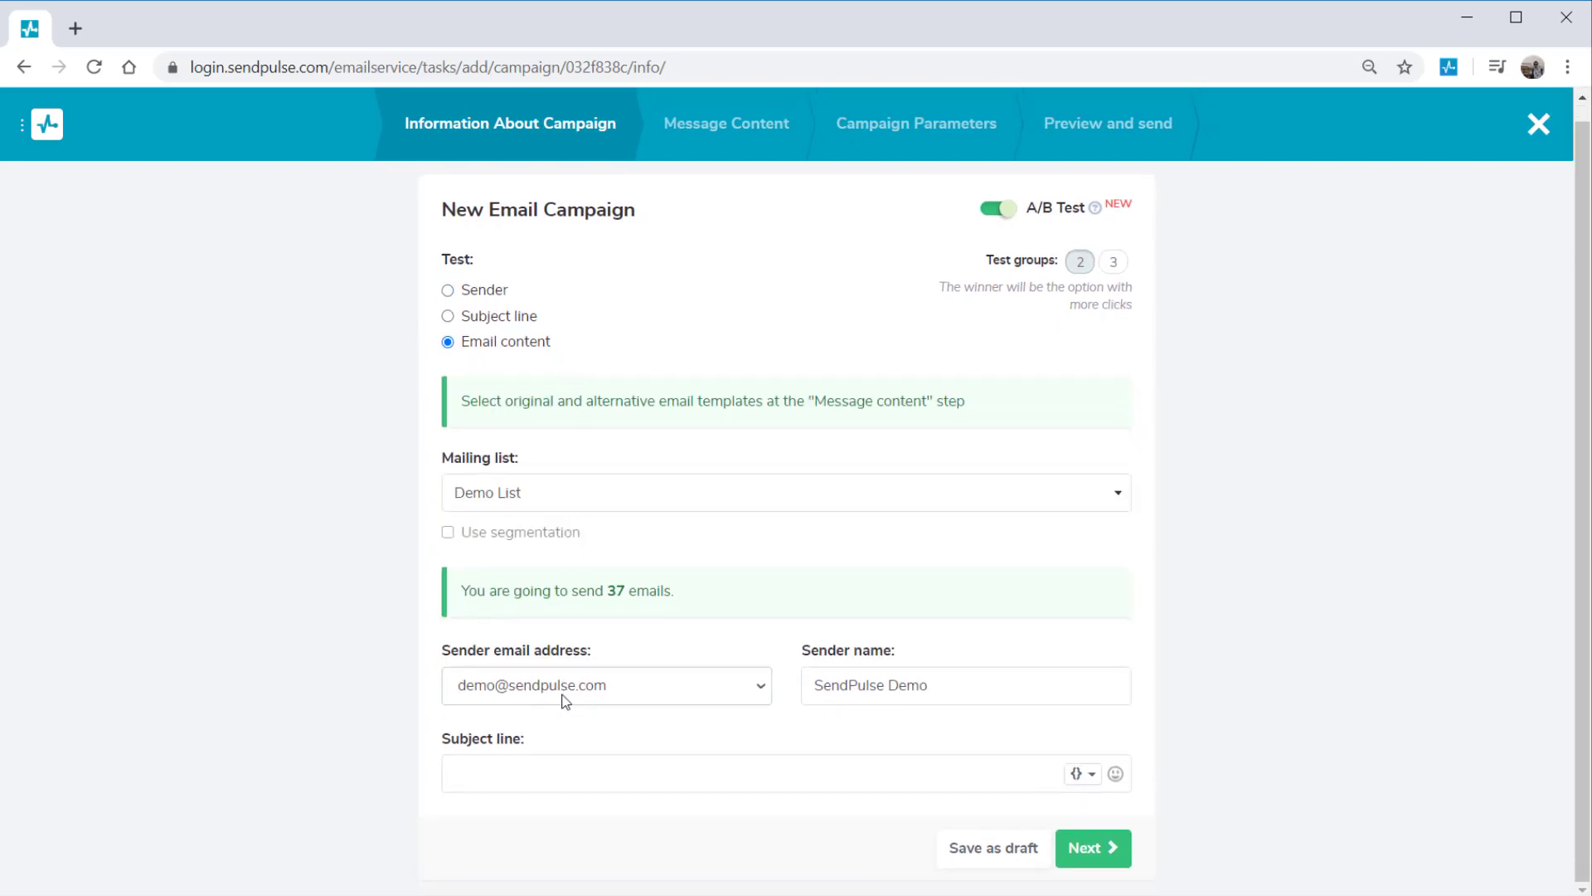
Step: Enter 'My first AB test' as the campaign subject line
click(761, 768)
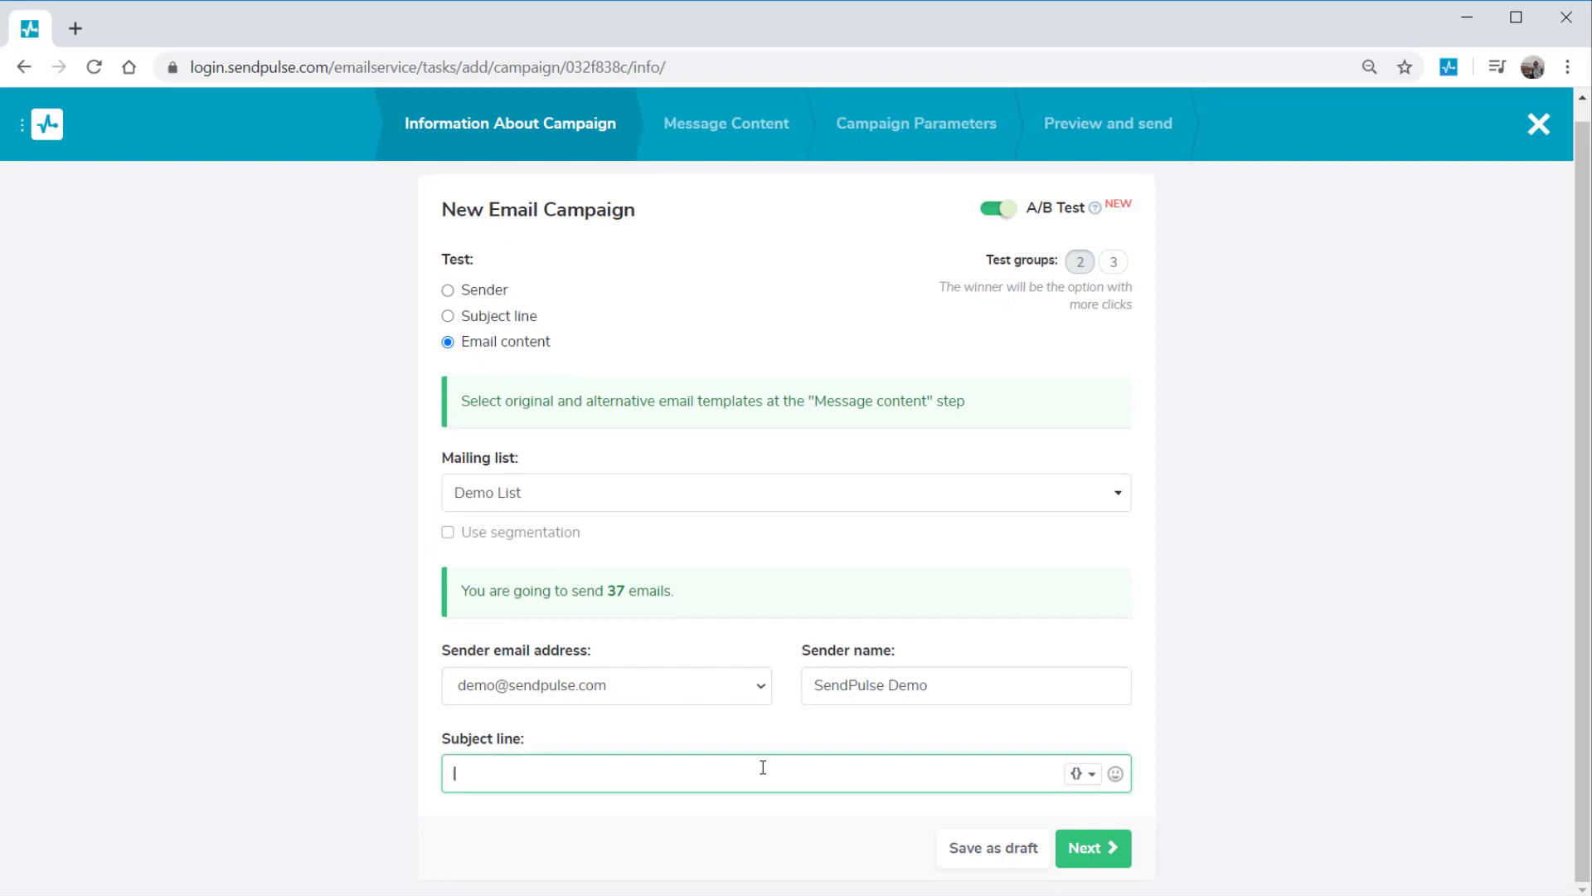
text(My first)
text( AB test)
Step: Give Mailing A and Mailing B each a different restaurant template
click(1091, 847)
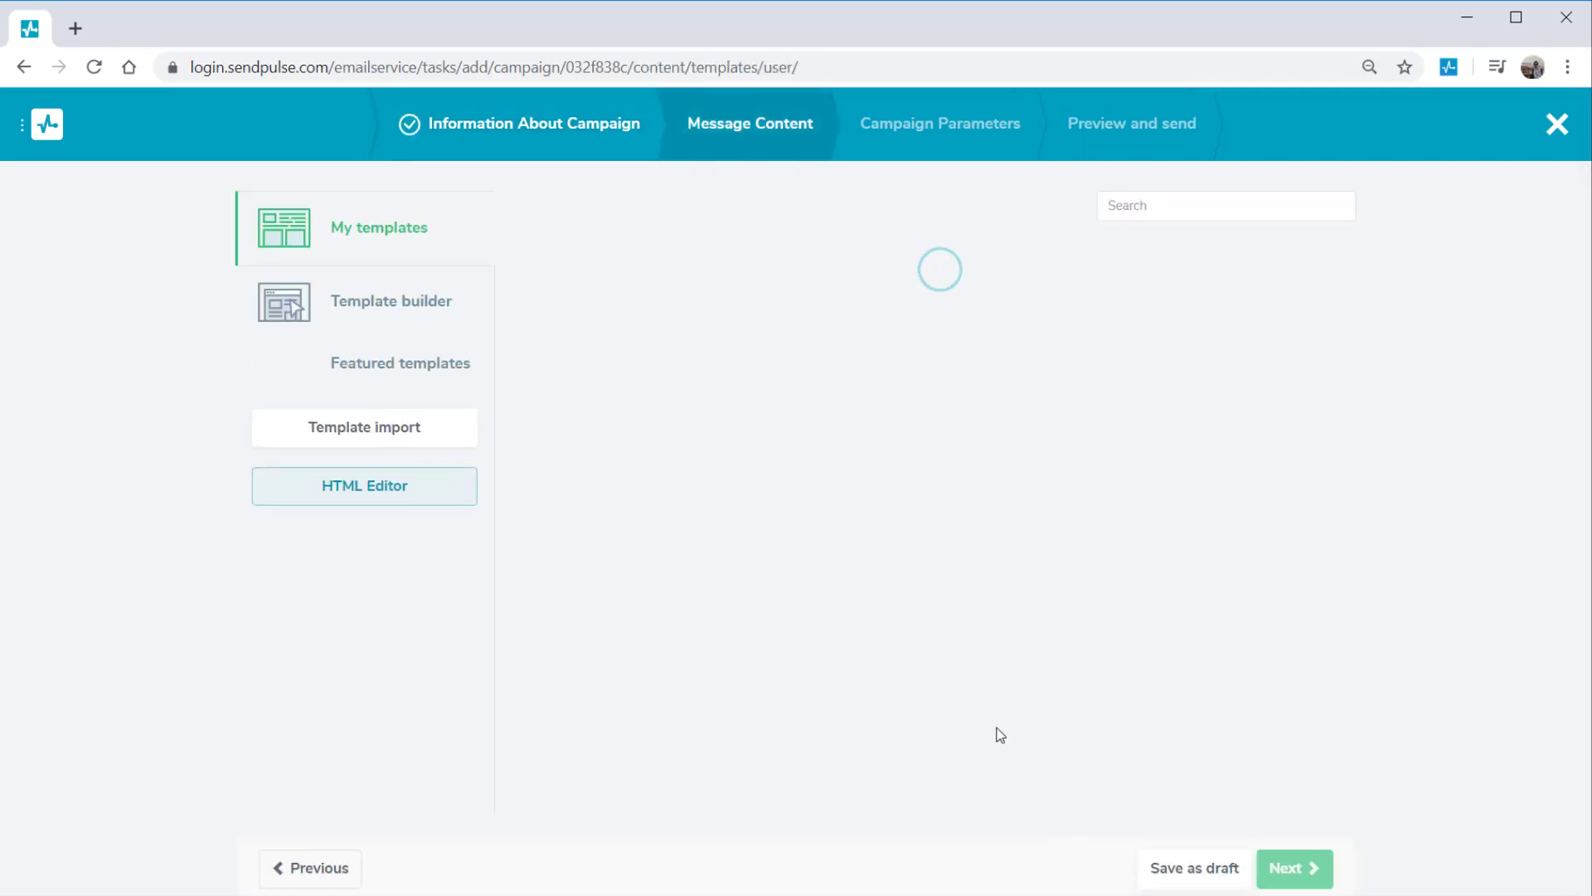
click(607, 734)
click(605, 241)
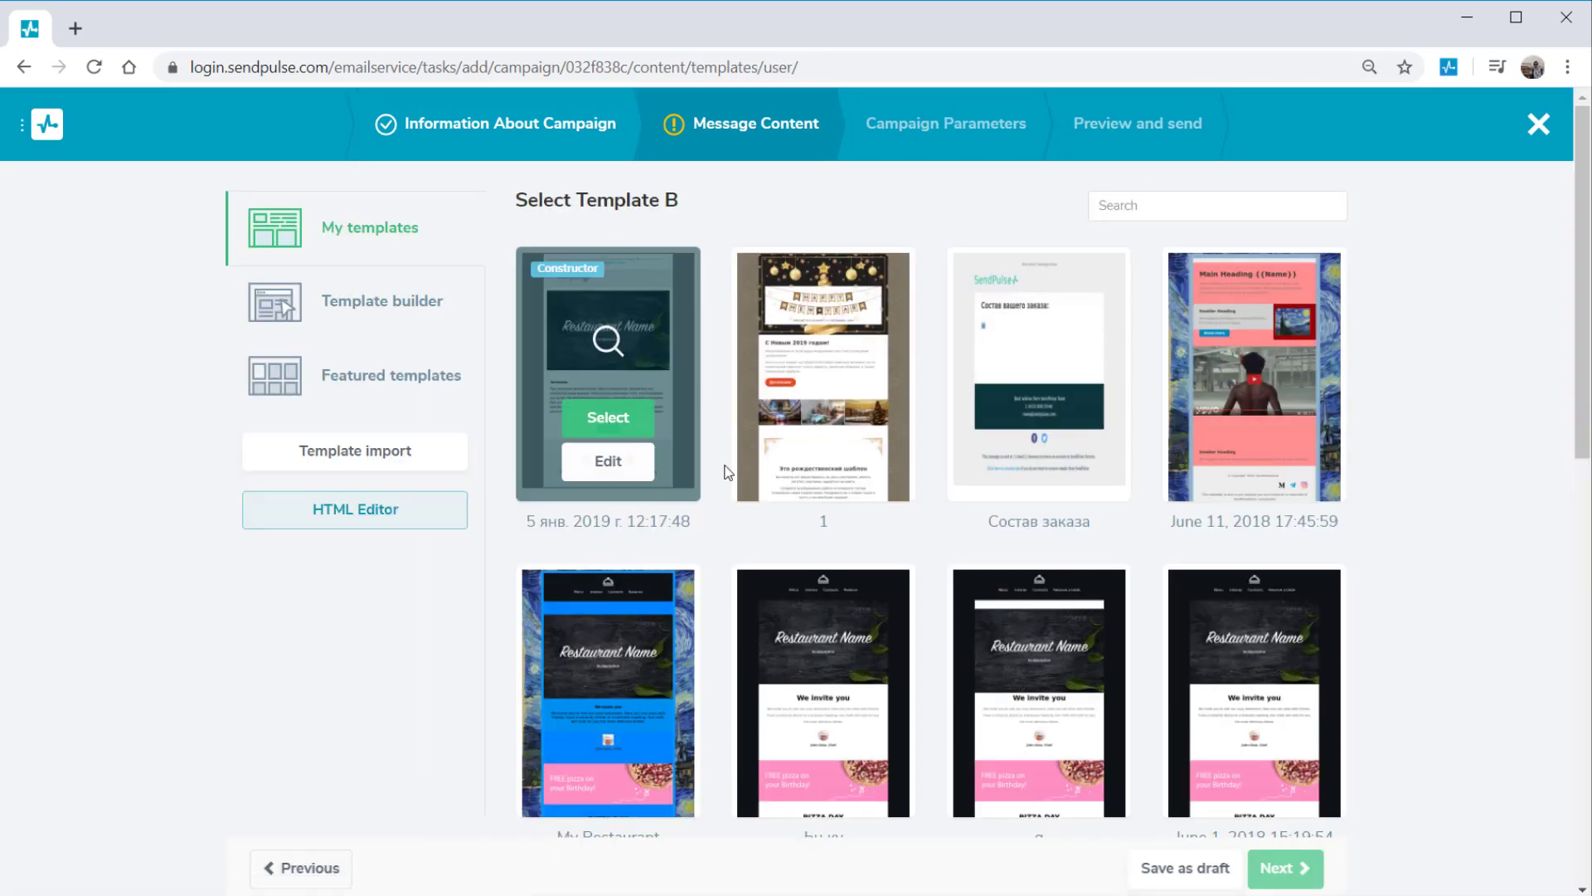
click(823, 734)
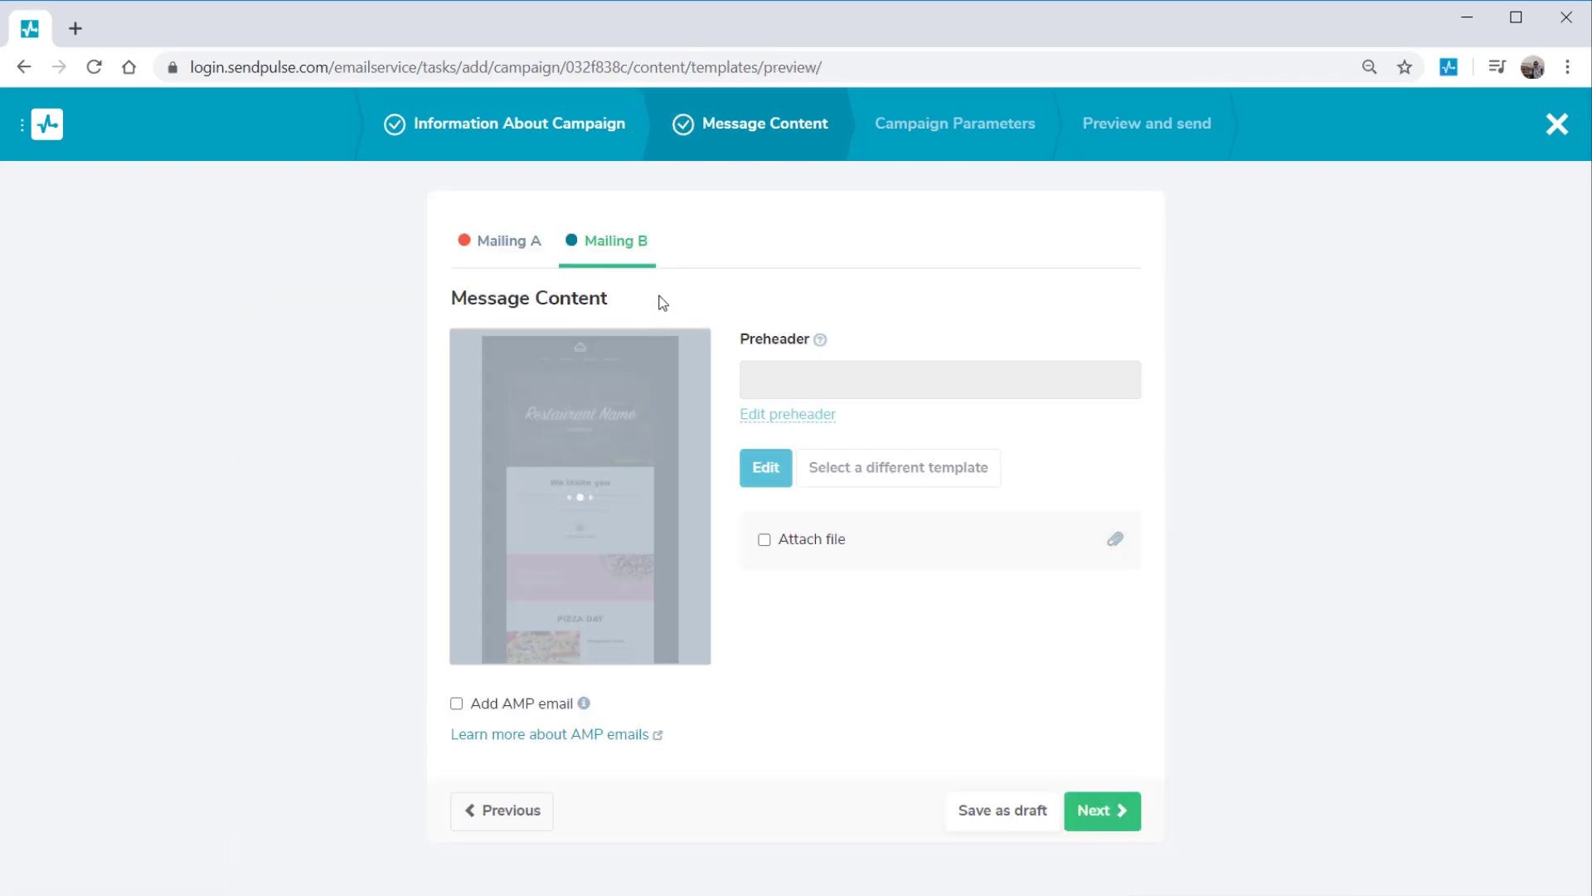
Step: Set the preheaders of Mailing A and Mailing B to '-' and save them
click(507, 241)
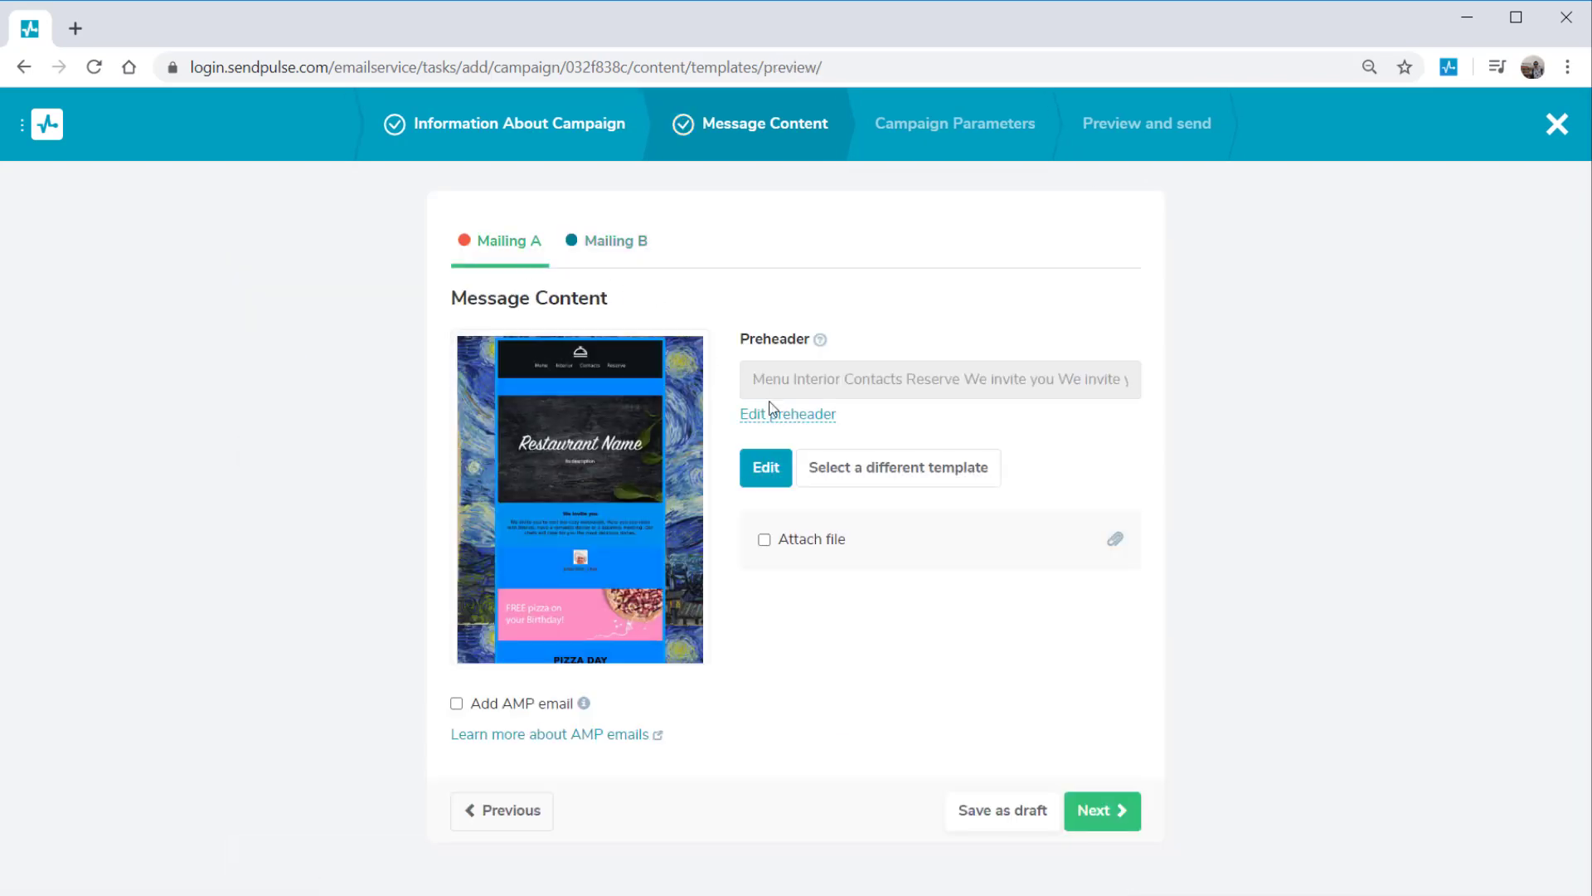
click(787, 414)
click(605, 240)
click(787, 415)
text(-)
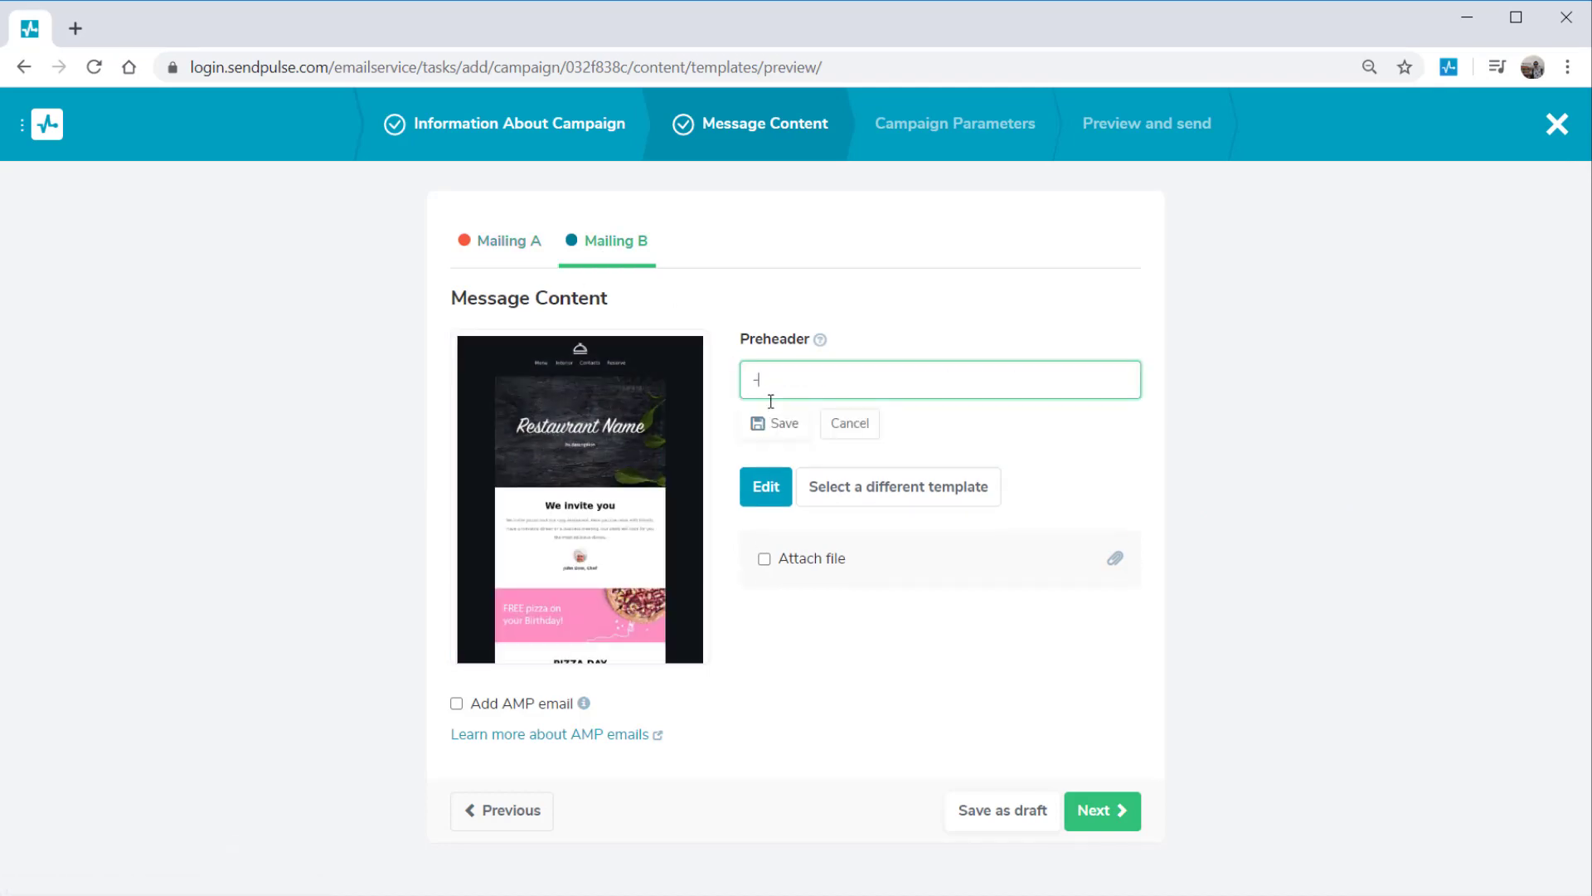
click(774, 423)
click(507, 240)
click(606, 240)
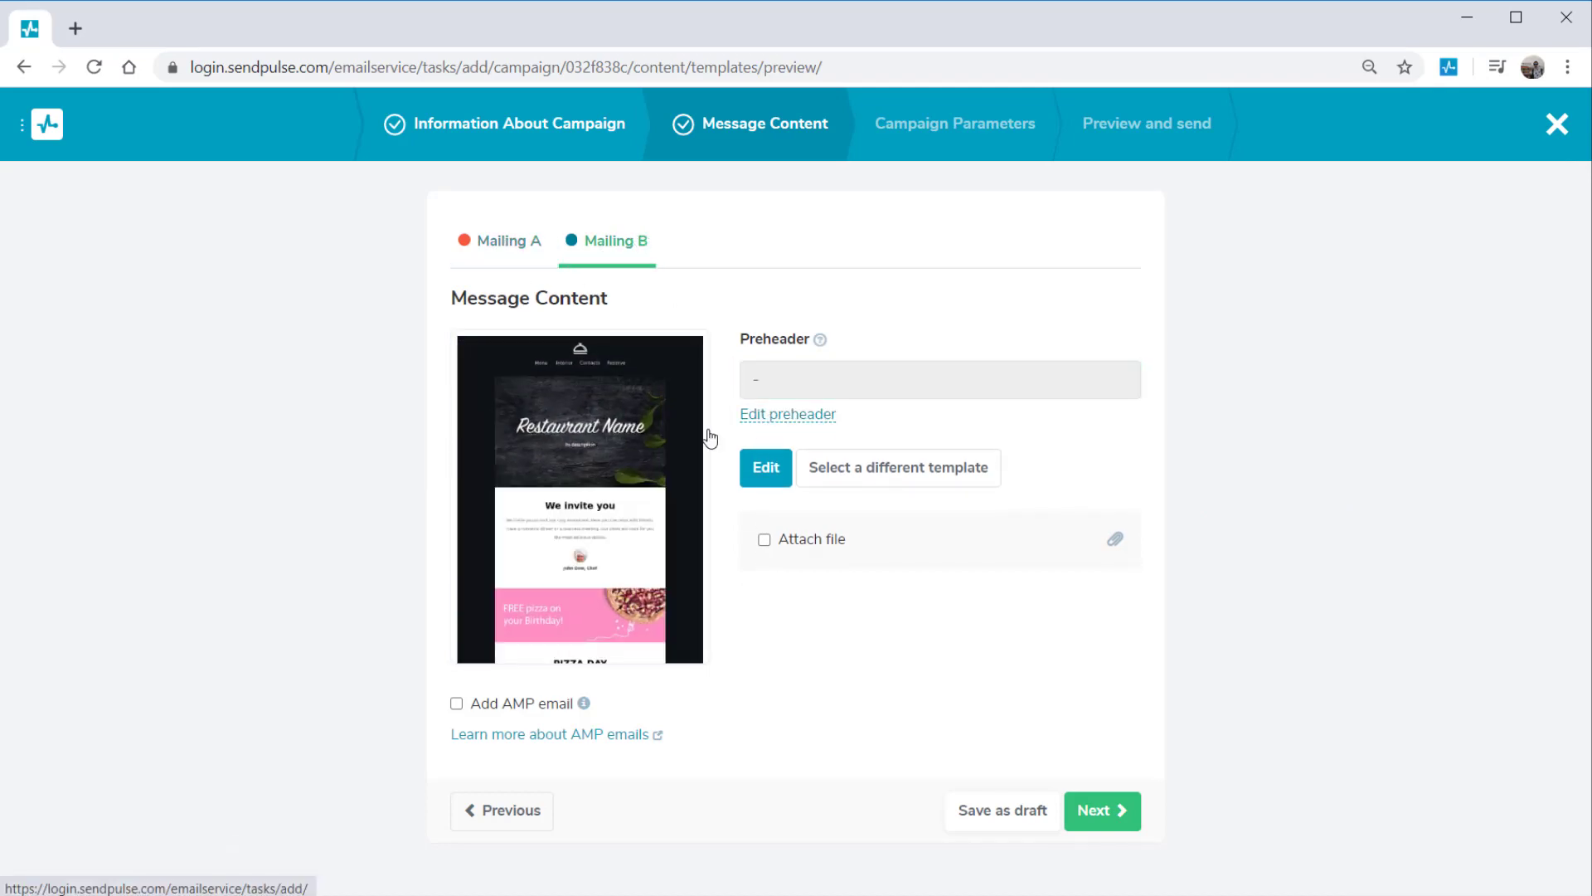
Step: Send the test to 80% of the list, wait 2 days 2 hours, and resend the winner manually
click(1100, 809)
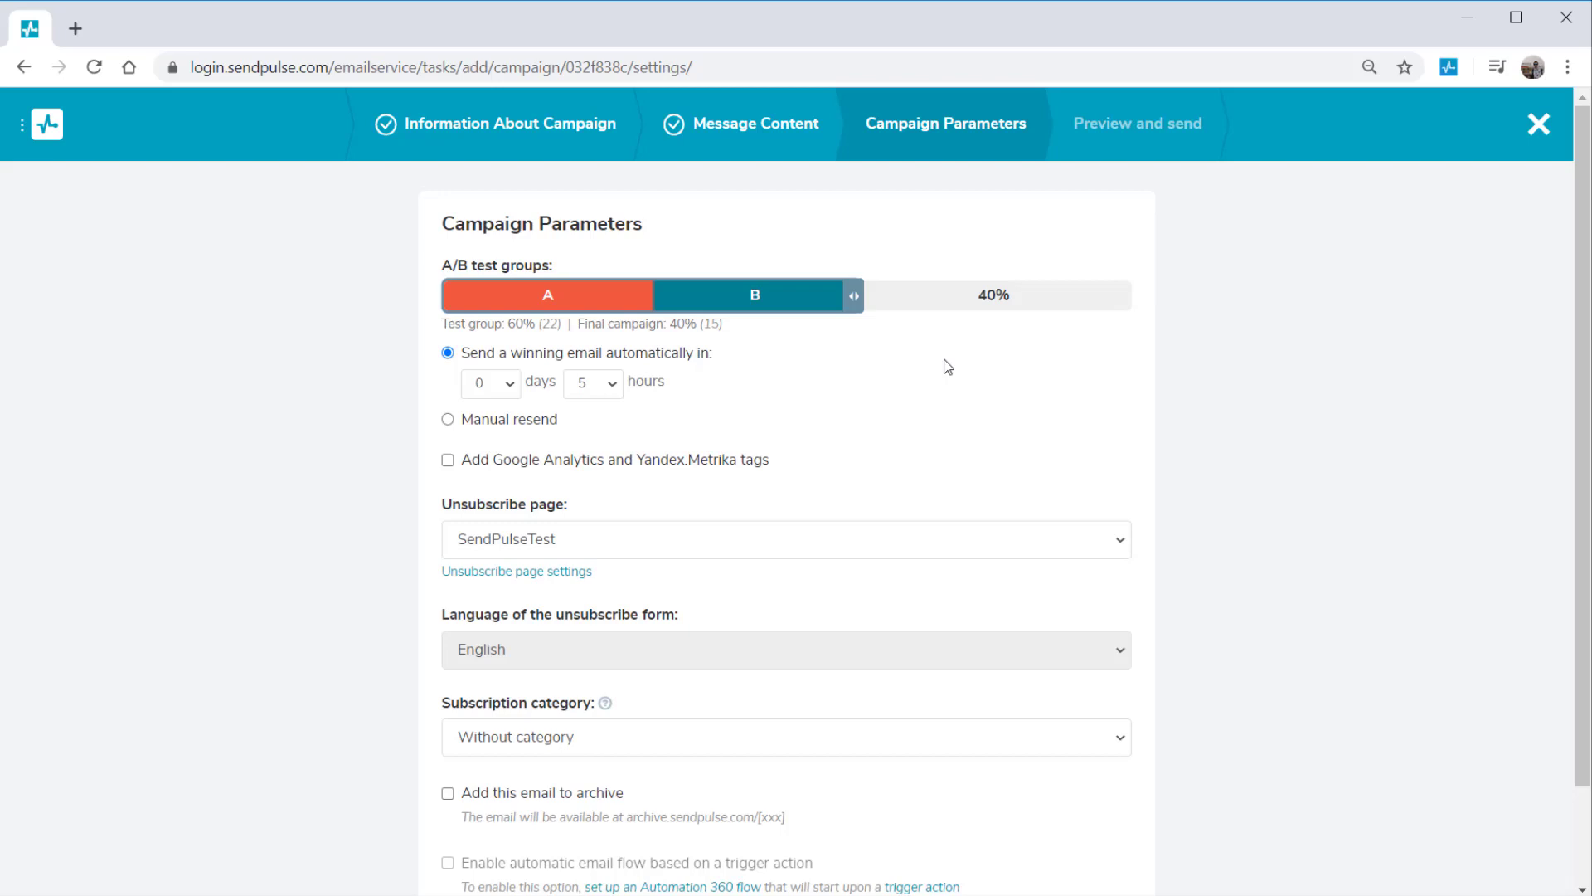
drag(859, 295, 988, 295)
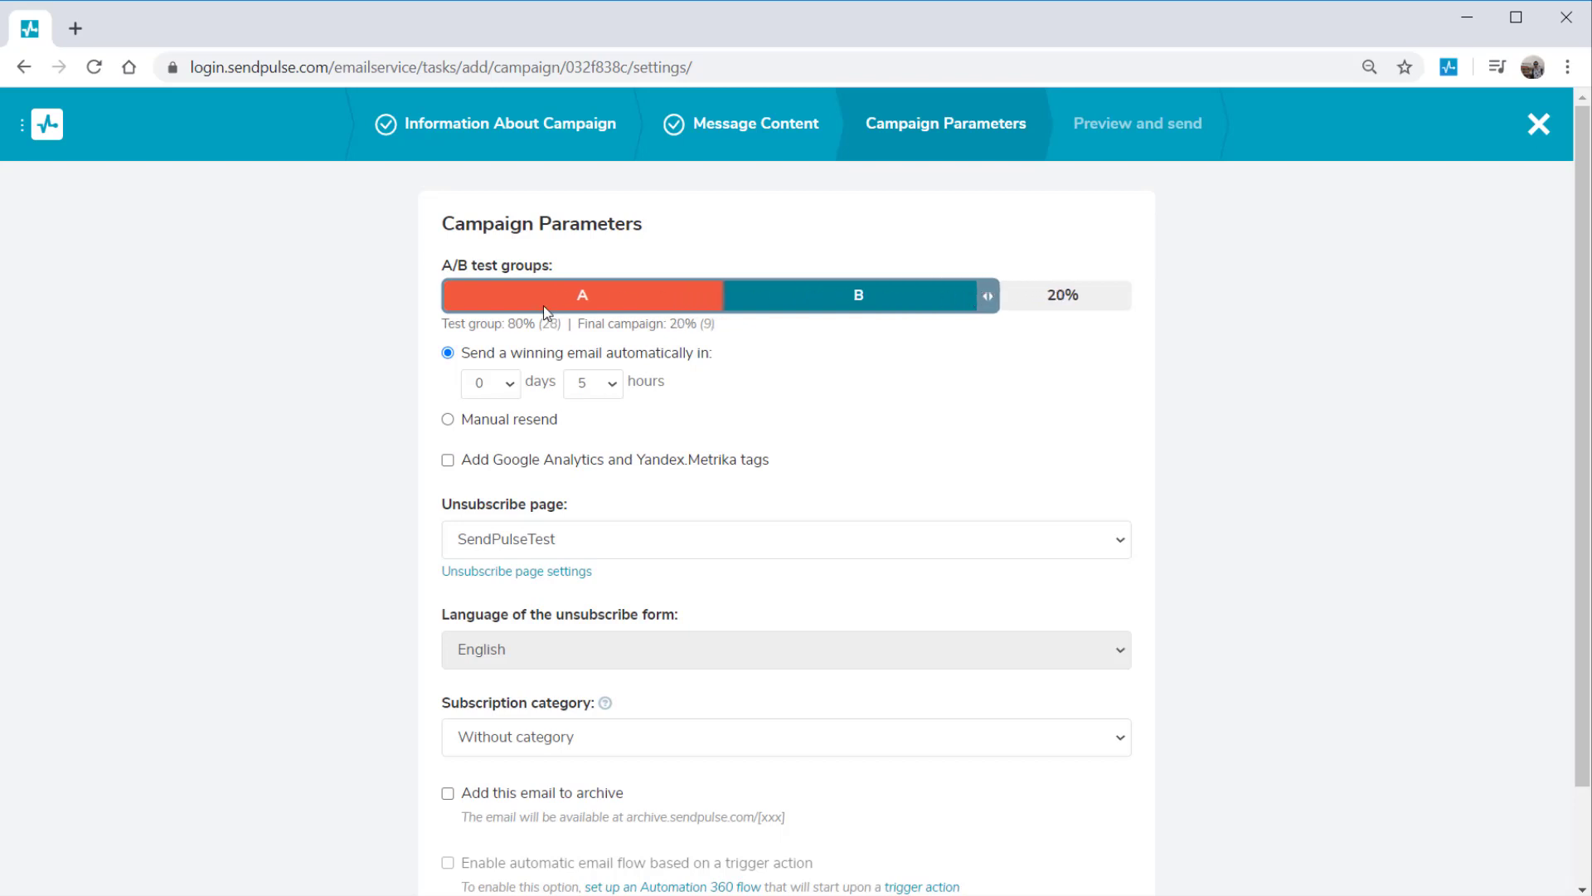
click(488, 382)
click(489, 445)
click(592, 382)
click(585, 449)
click(542, 420)
scroll(660, 437, down, 3)
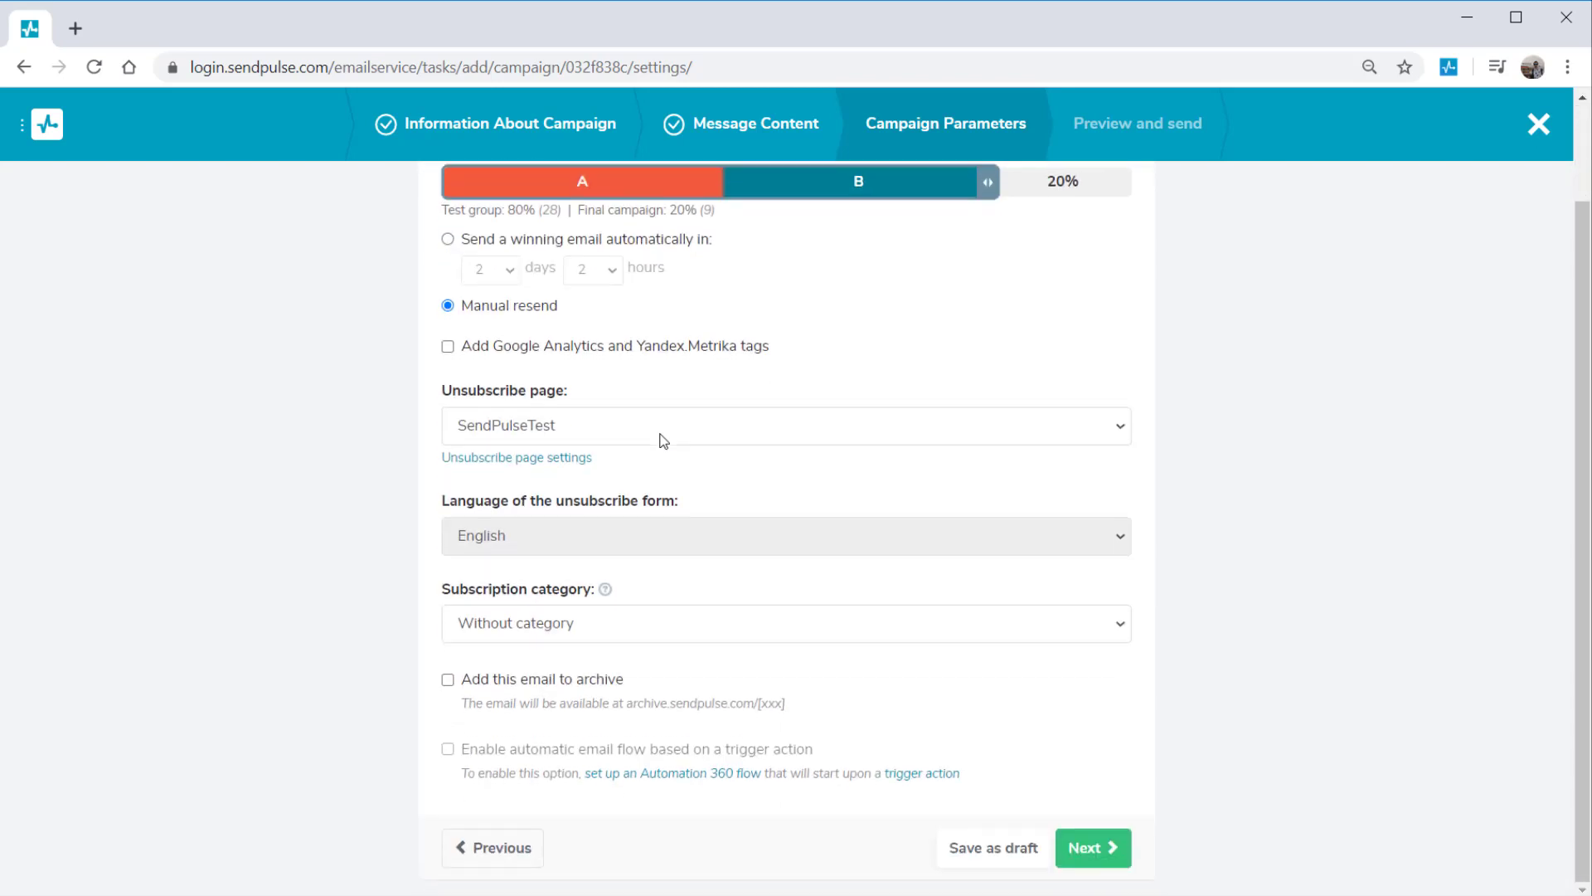
Step: Preview Mailing B and schedule the A/B campaign for May 29, 2020 at 12:26
click(1084, 846)
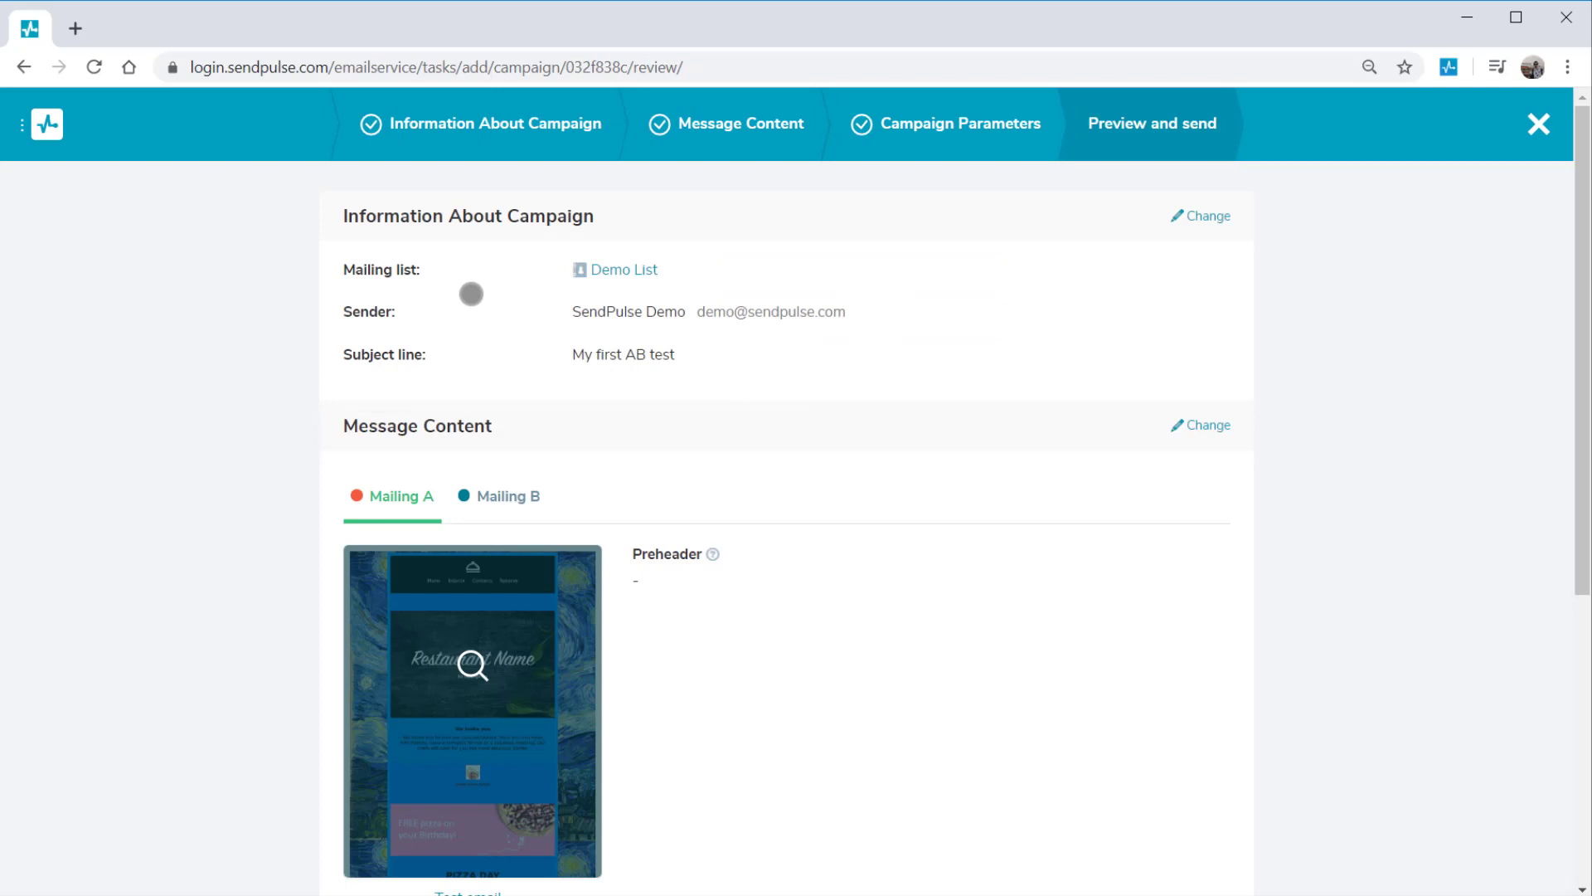
click(503, 495)
scroll(503, 495, down, 1)
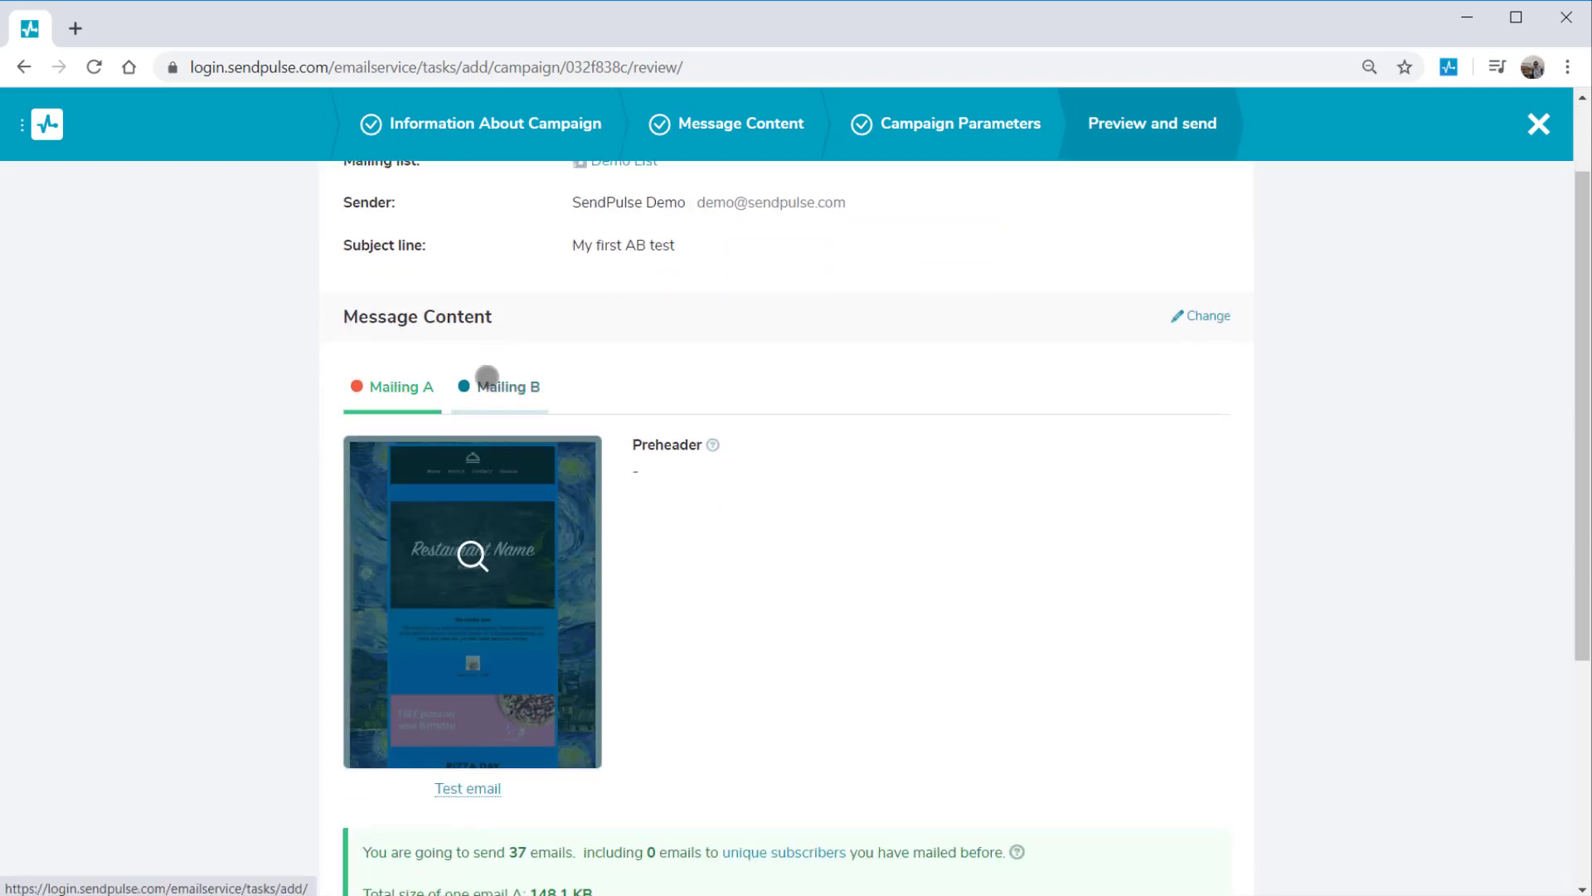
scroll(486, 377, down, 5)
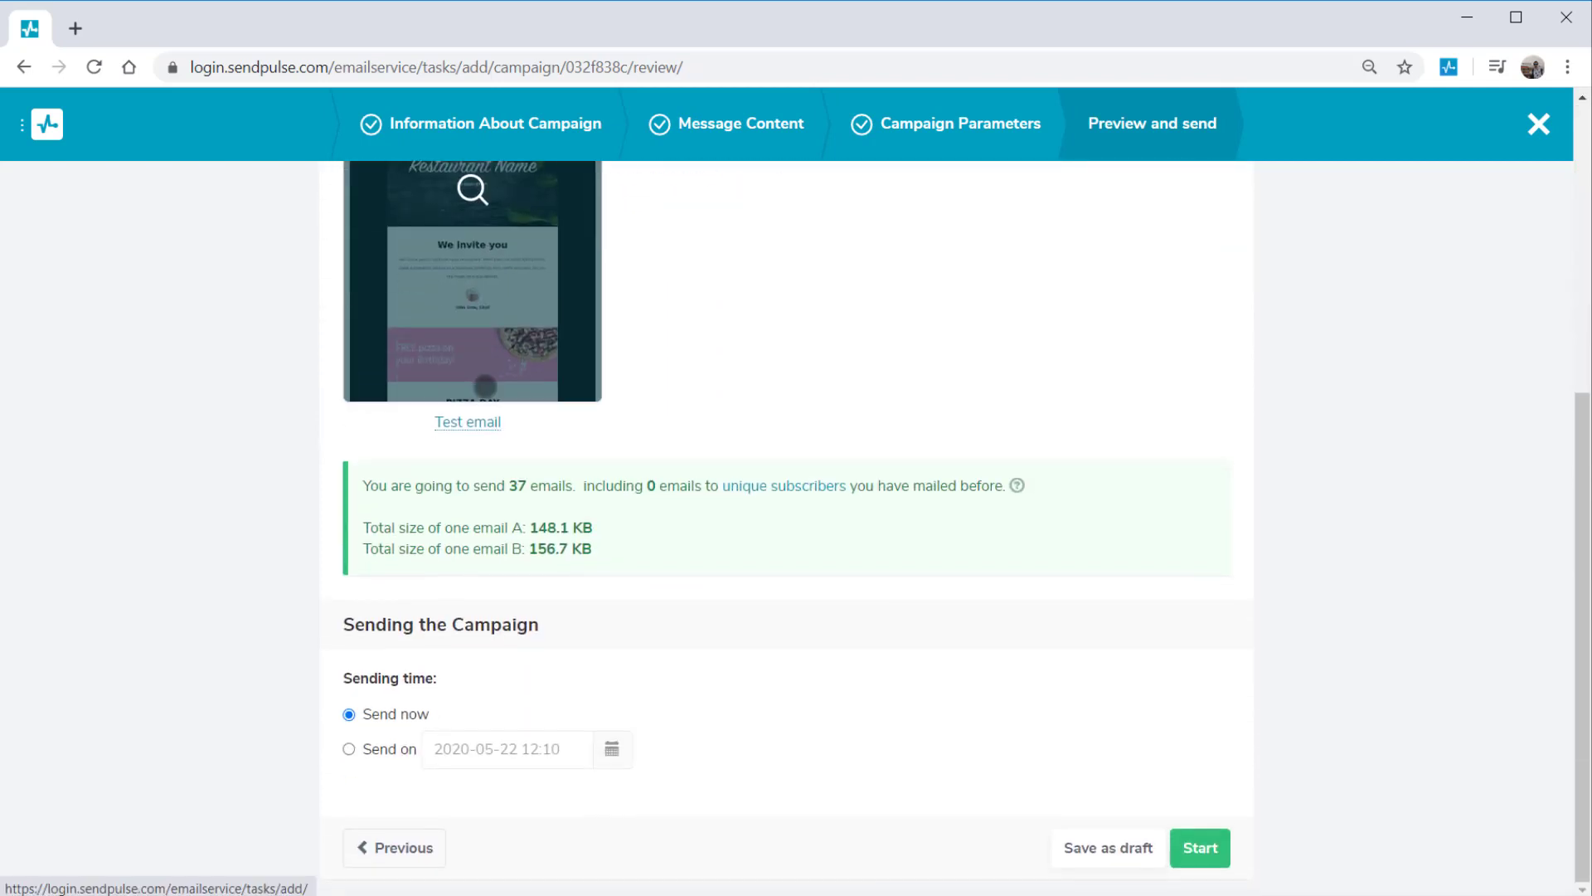
click(390, 749)
click(516, 748)
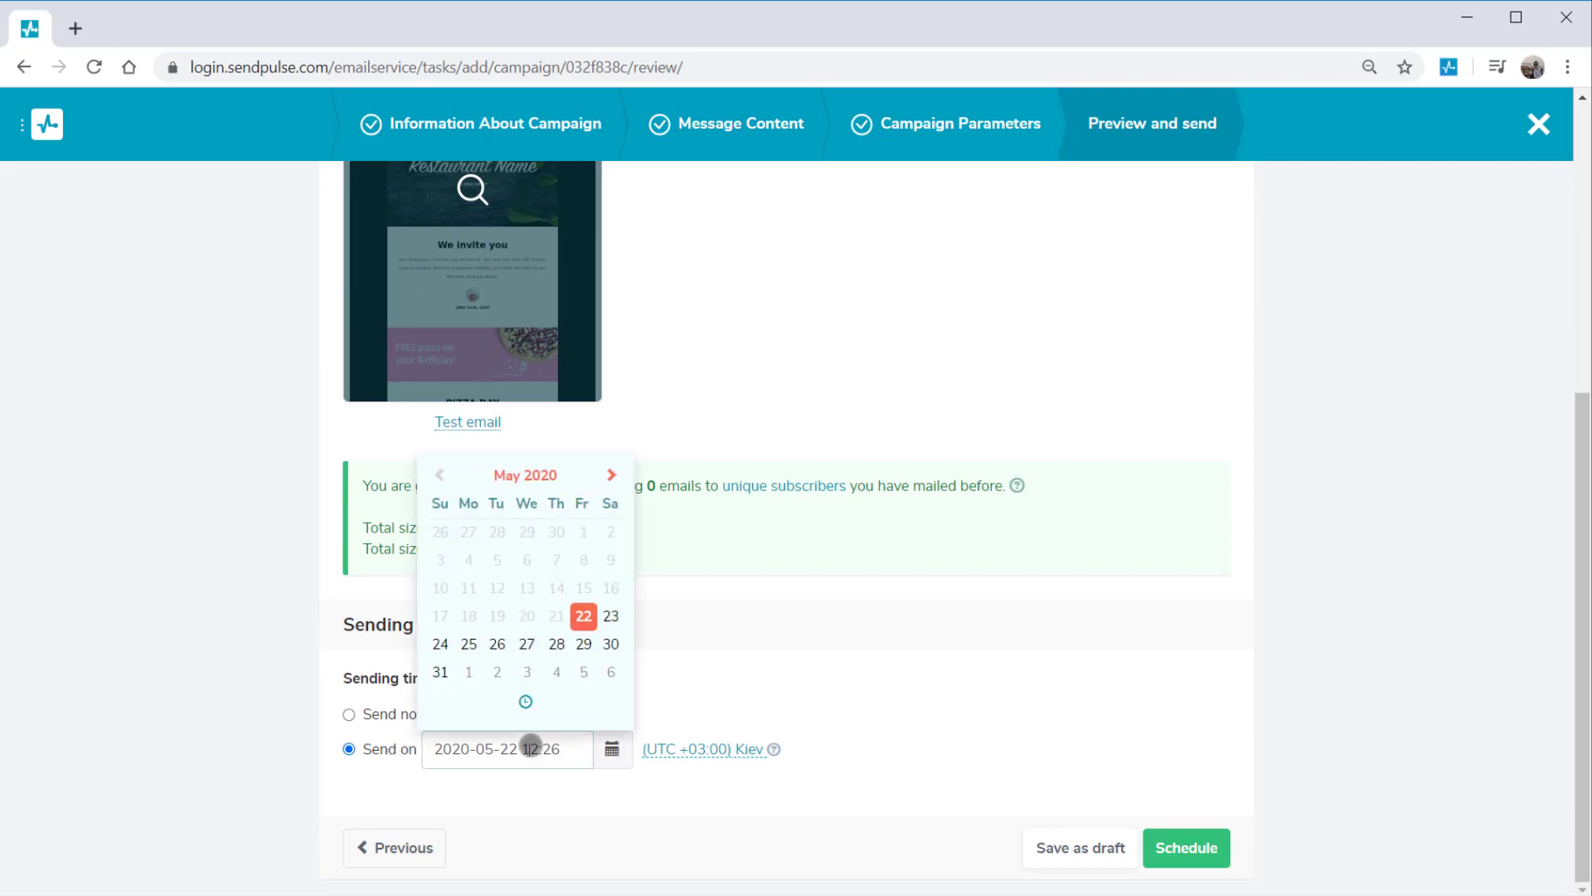
click(592, 645)
click(1186, 847)
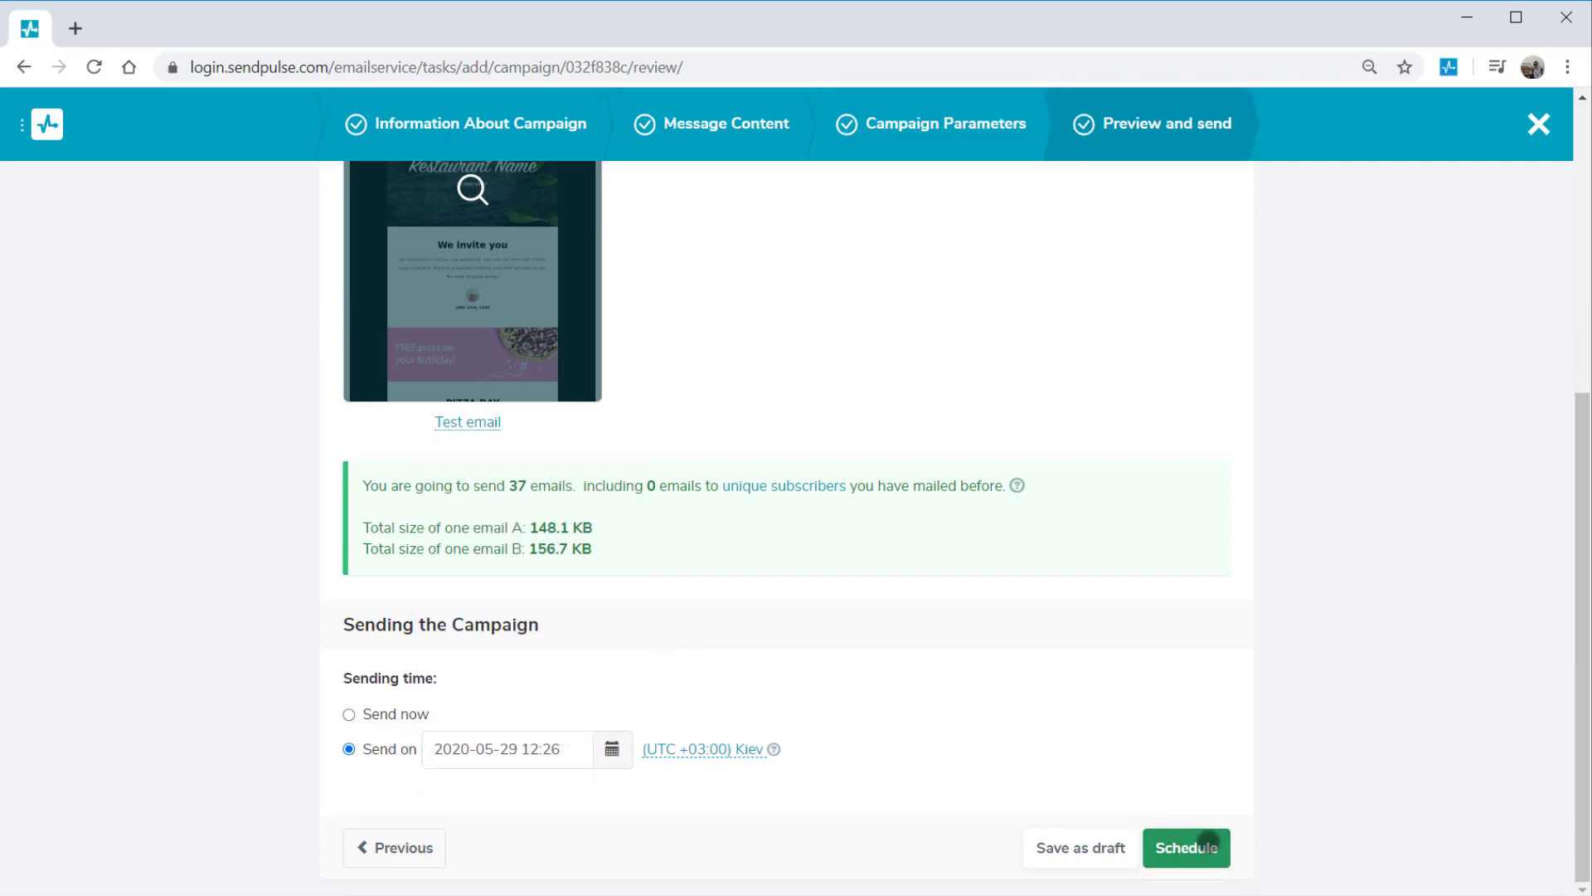